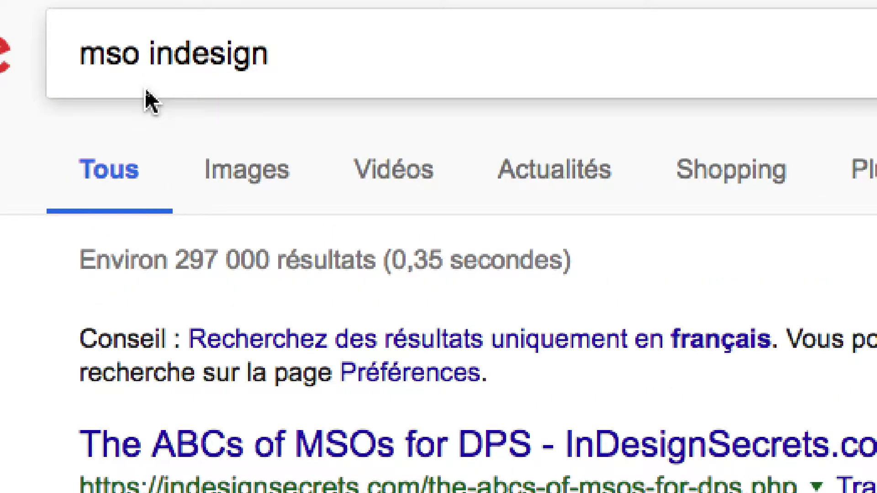
Step: Select the word 'mso' in the browser search query and scroll through the results
click(139, 54)
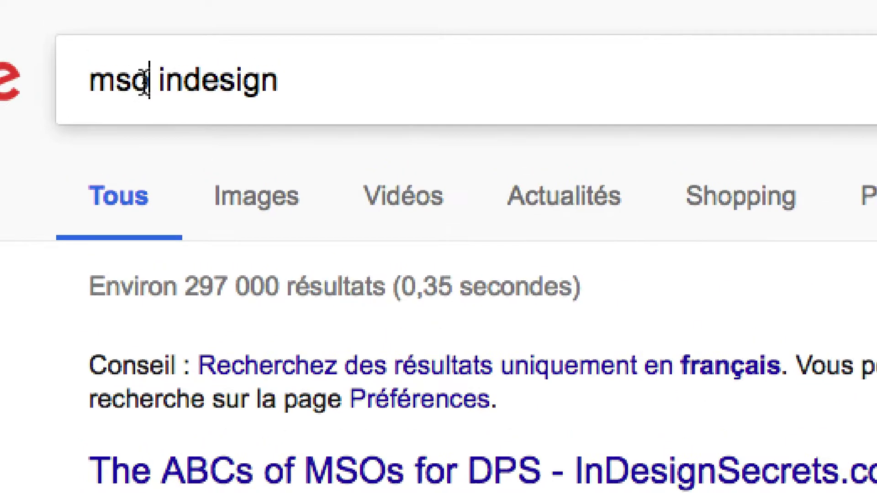
drag(139, 53, 89, 55)
drag(134, 82, 129, 84)
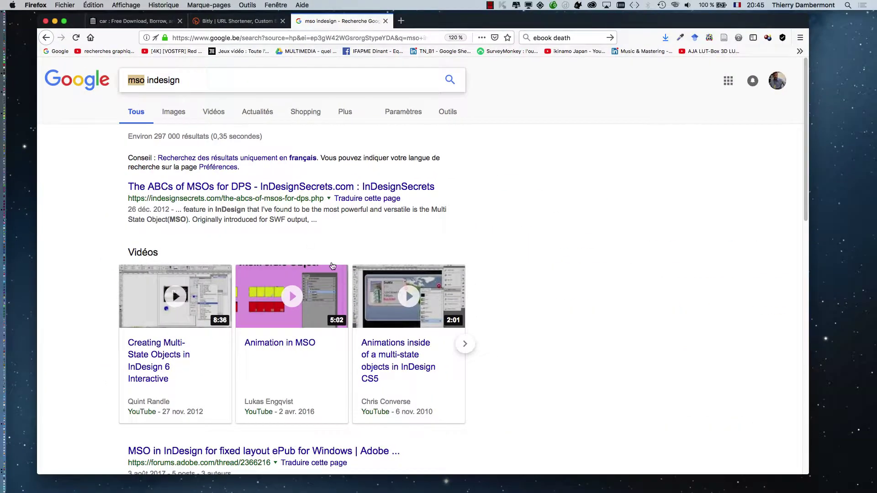
scroll(243, 328, down, 2)
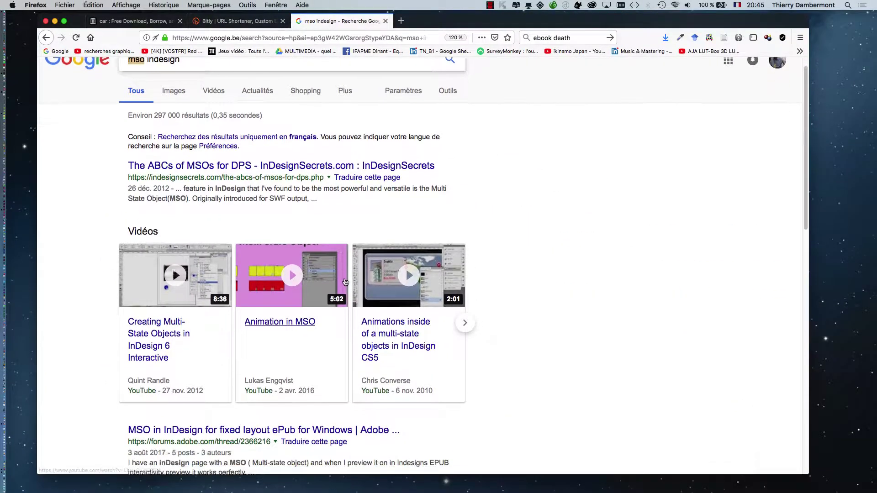
scroll(244, 328, down, 3)
scroll(256, 315, down, 2)
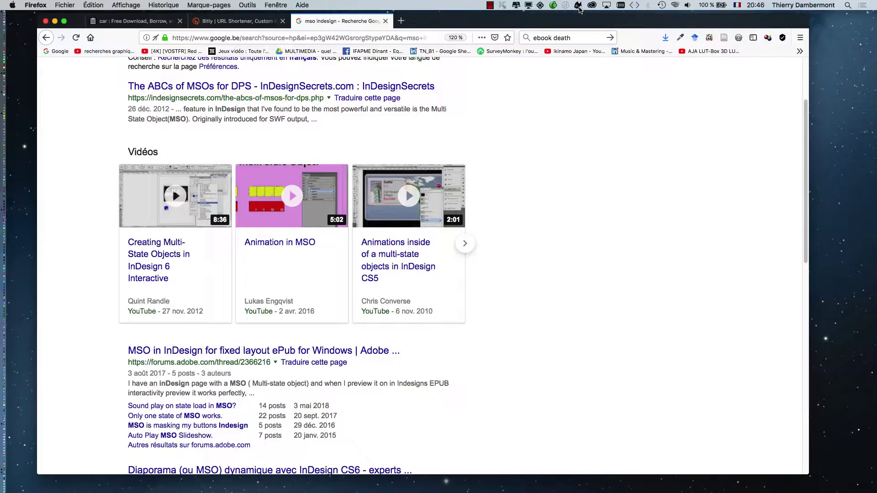
scroll(498, 219, up, 3)
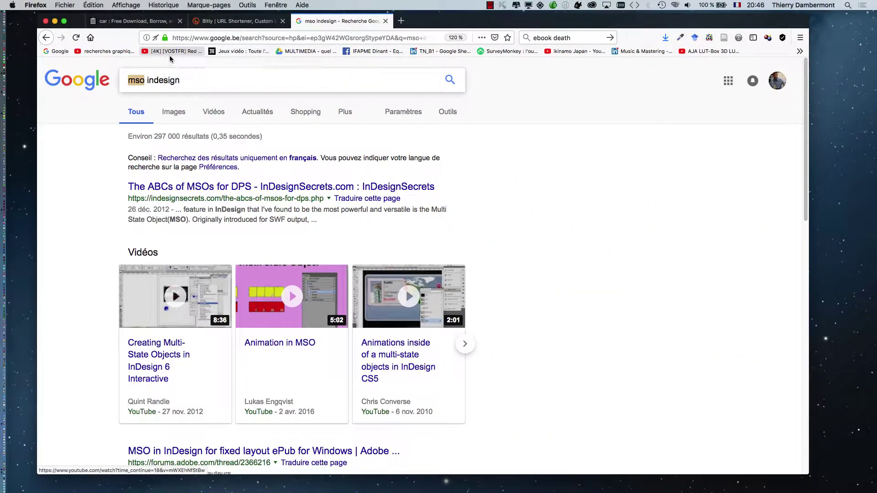
Step: Close Firefox and bring InDesign's Sans titre-4 document forward with the Fichier menu showing
click(46, 21)
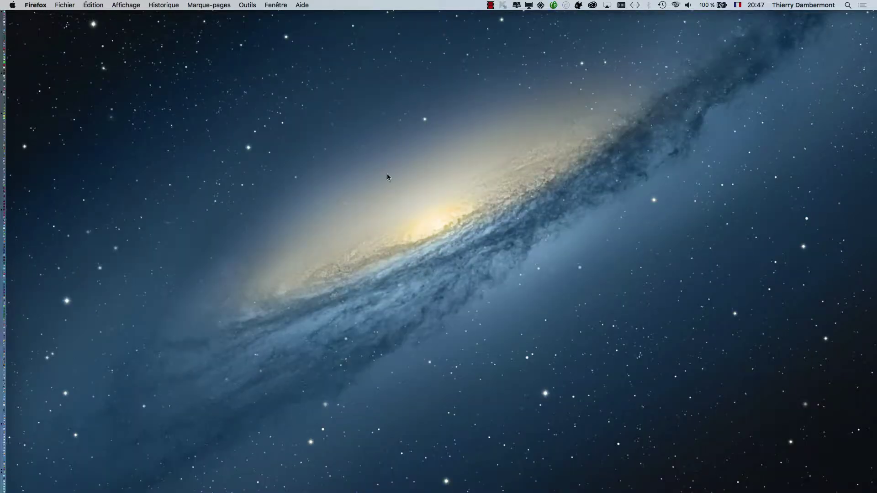
key(super+Tab)
key(super+Tab)
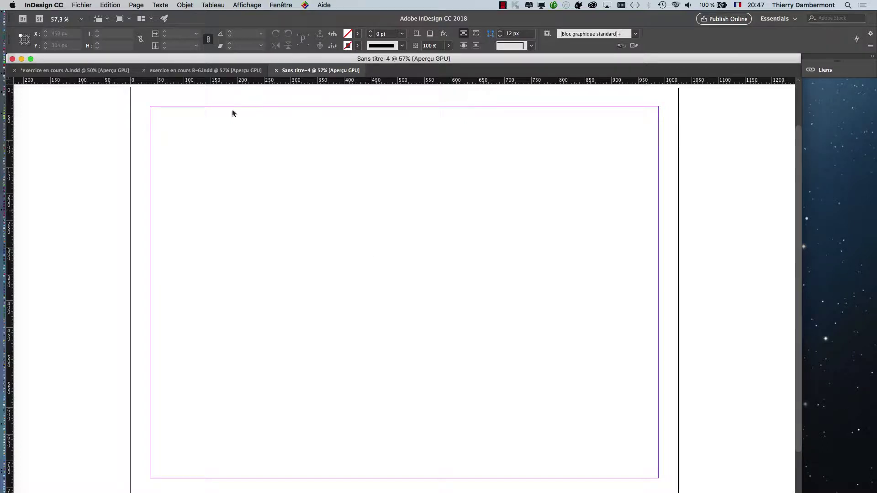
click(76, 4)
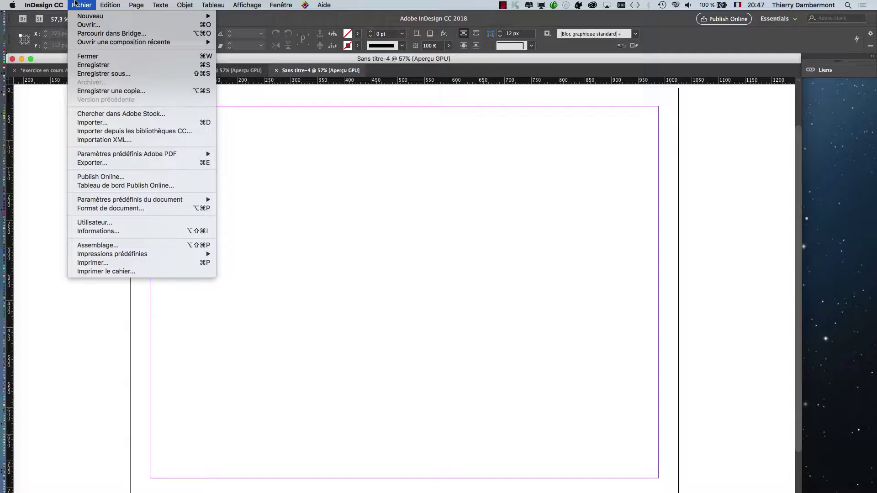
Step: Import american-alligator.jpg and the two other wildlife photos into the place cursor
click(93, 123)
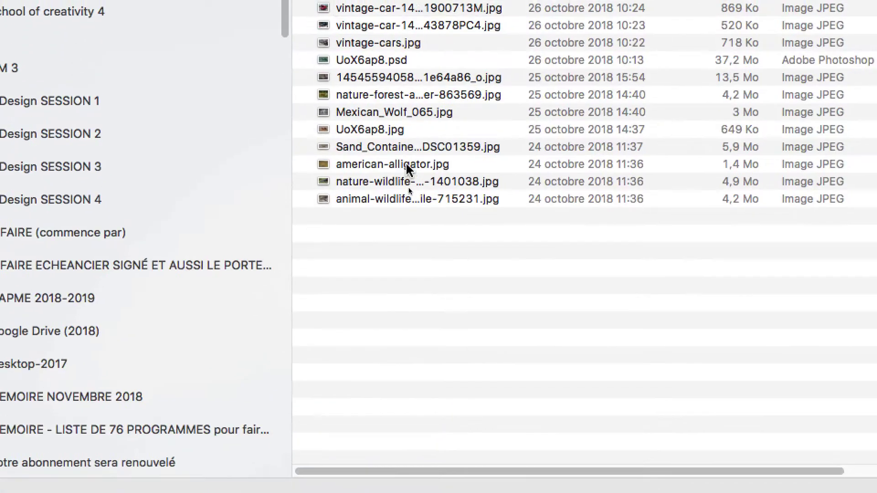
click(406, 166)
shift+click(429, 199)
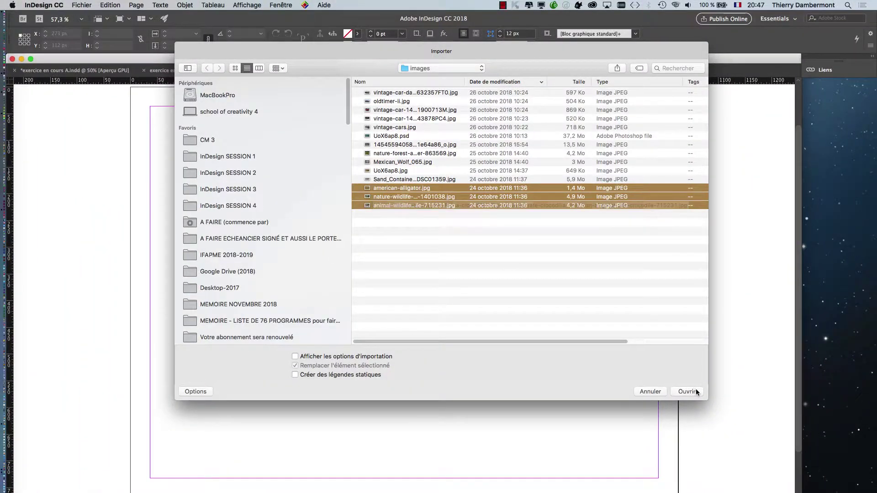
click(693, 391)
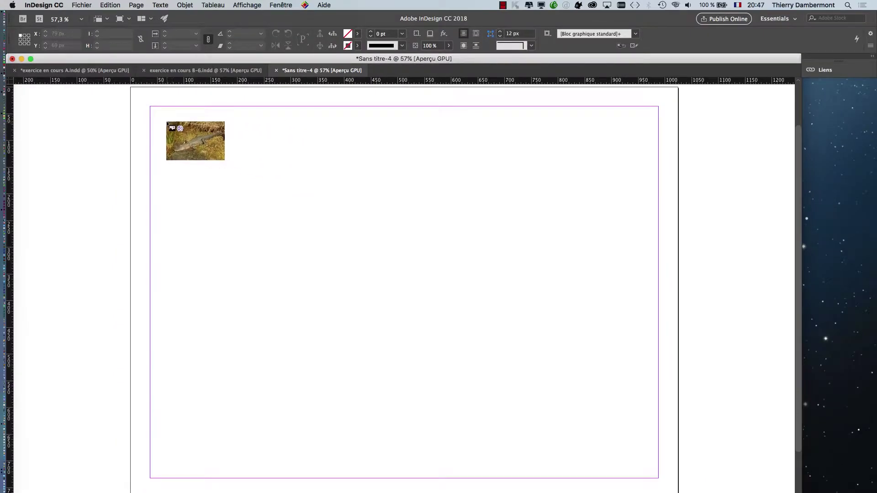
Step: Drag out a frame grid with the loaded photos, widening it across the page
drag(168, 122, 545, 286)
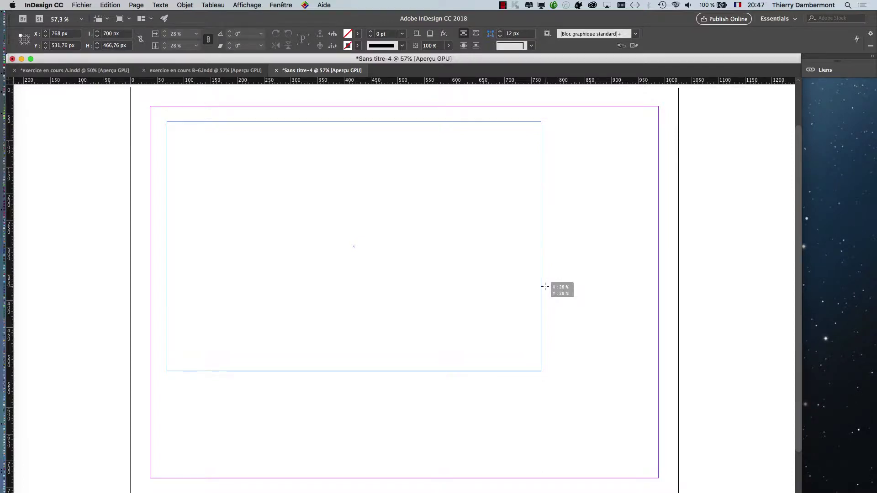
key(Up)
key(Right)
key(Right)
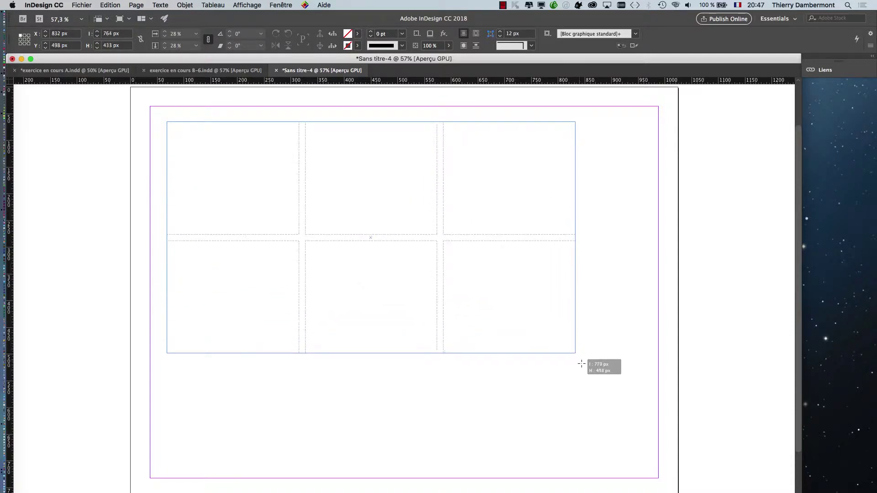
drag(545, 286, 582, 364)
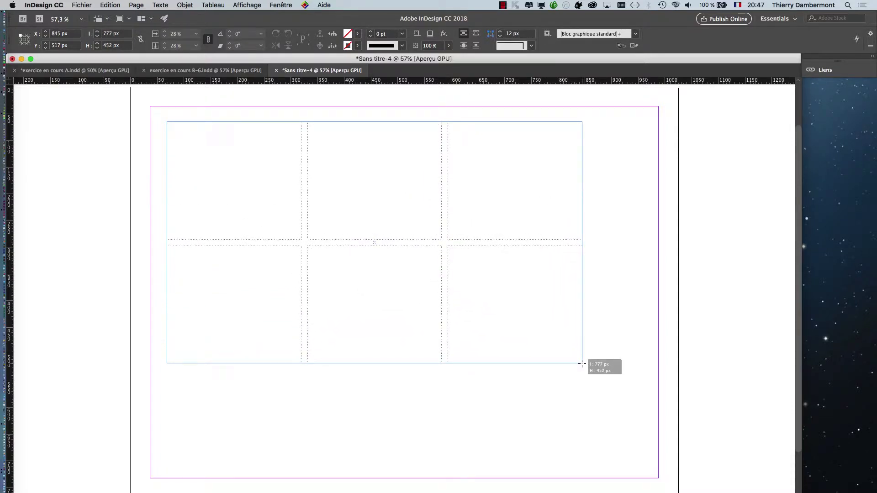
Step: Settle the frame grid at three columns and one row, then release
key(Down)
key(Up)
key(Down)
key(Up)
key(Up)
key(Up)
key(Up)
key(Down)
key(Down)
key(Down)
key(Down)
key(Right)
key(Right)
key(Right)
mouse_move(581, 364)
mouse_down()
mouse_move(658, 329)
mouse_move(654, 313)
mouse_move(596, 305)
mouse_move(589, 254)
mouse_move(615, 274)
mouse_move(609, 281)
mouse_move(617, 273)
mouse_up()
key(Right)
key(Left)
key(Left)
key(Left)
key(Left)
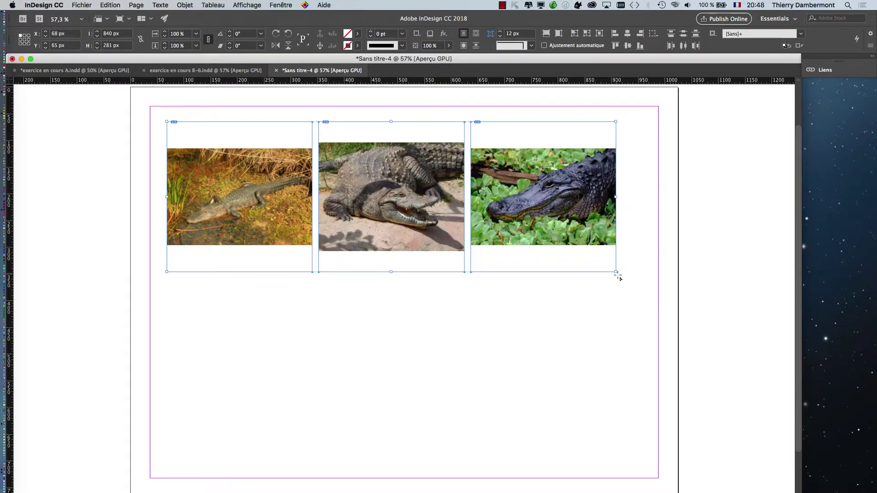
Step: Apply Objet > Ajustement > Remplir le bloc proportionnellement to the photos
click(186, 5)
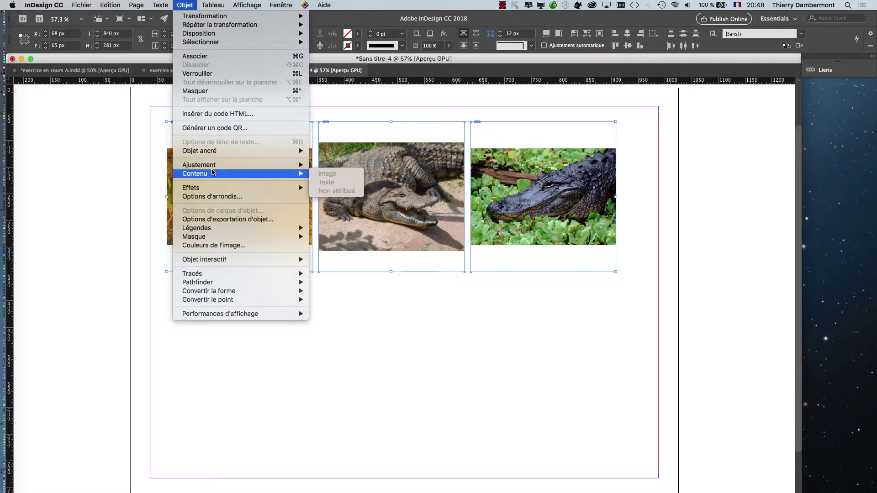
mouse_move(198, 164)
click(350, 165)
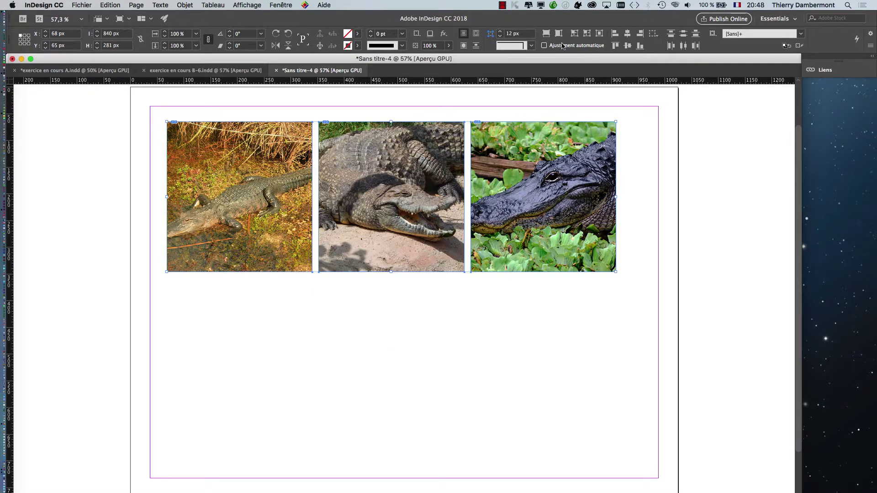
Step: Open the Alignement panel and align the three photos on horizontal and vertical centres
click(285, 4)
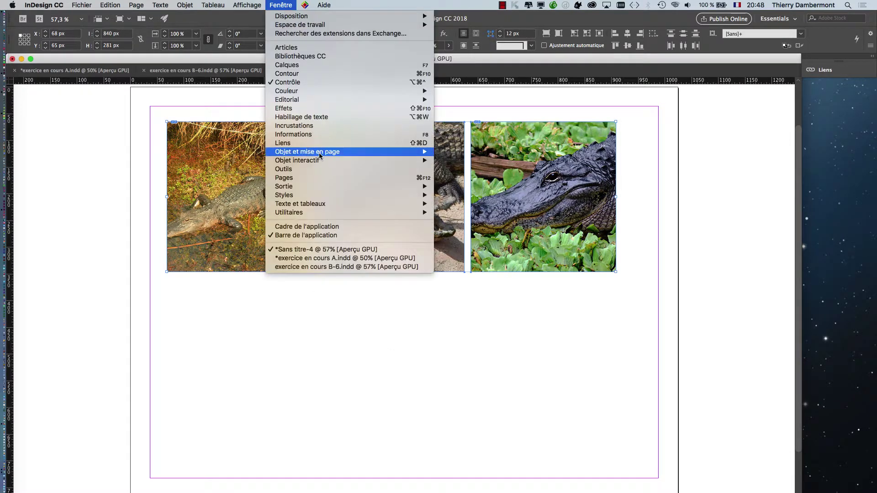
mouse_move(307, 152)
click(466, 169)
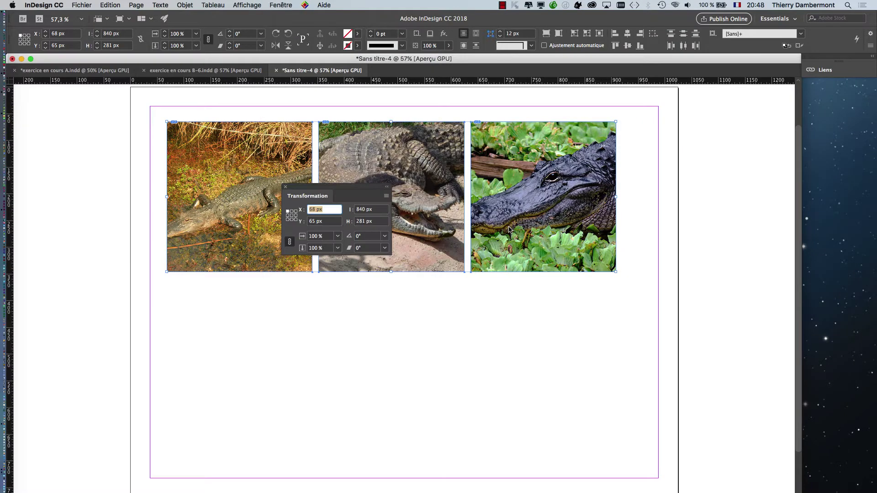
click(289, 186)
click(288, 4)
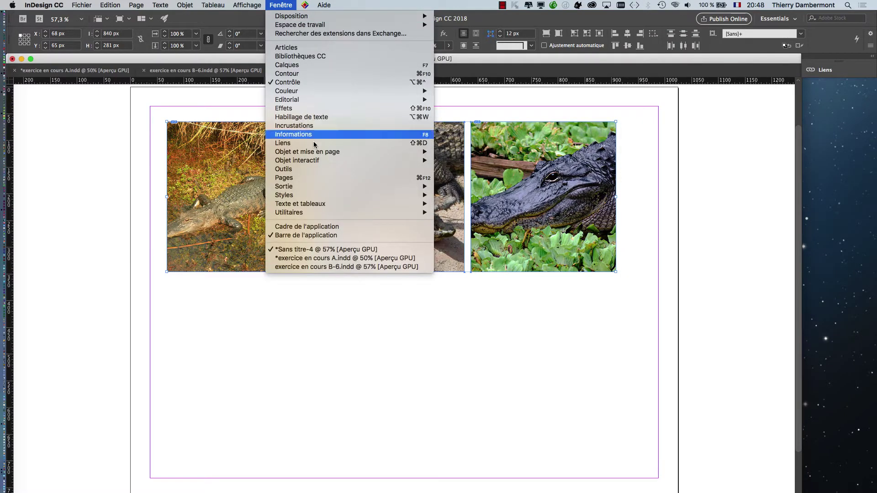
click(434, 167)
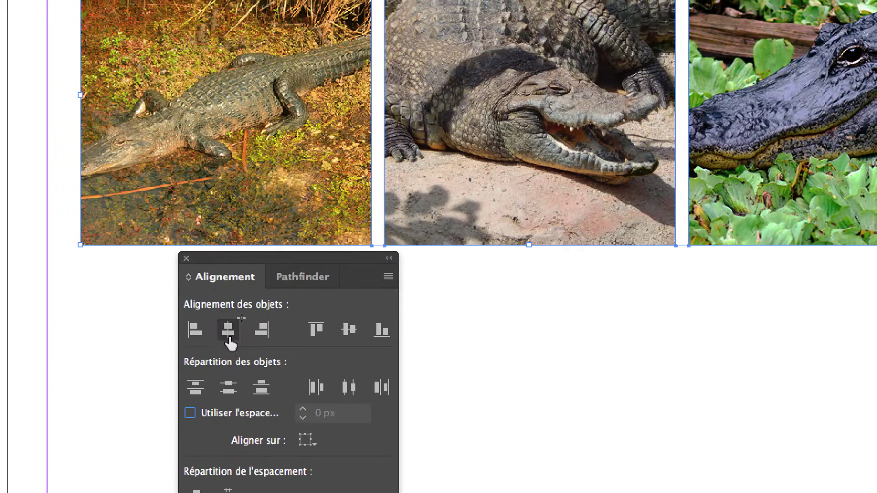
click(230, 340)
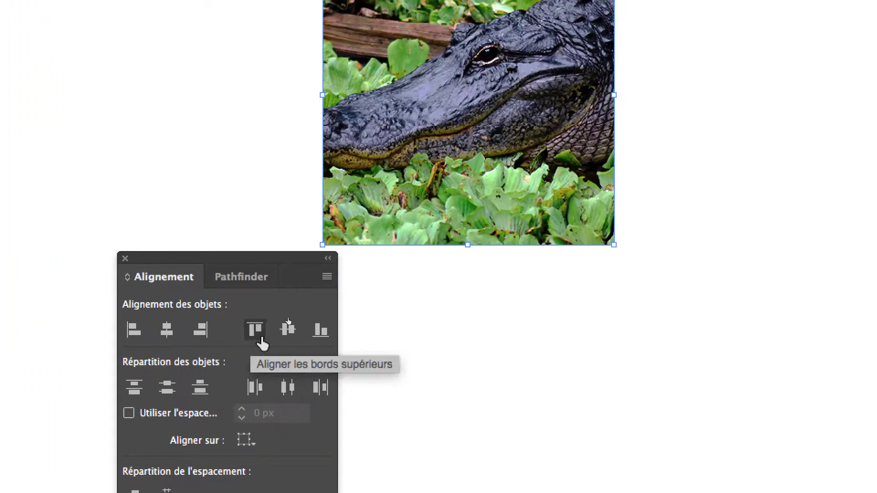
click(271, 339)
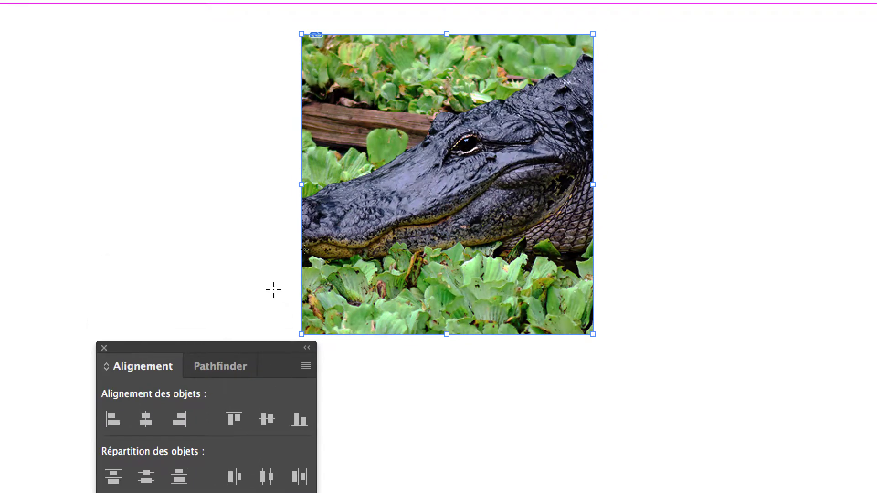